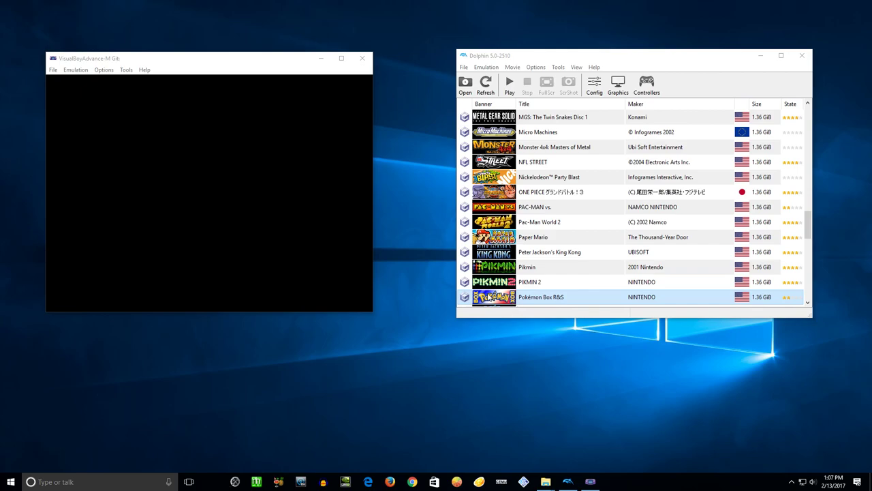
Switch to the browser and examine the Game Boy Advance to GameCube connectivity instructions on the Four Swords Adventures wiki page.
{"action": "left_click", "coordinate": [573, 8]}
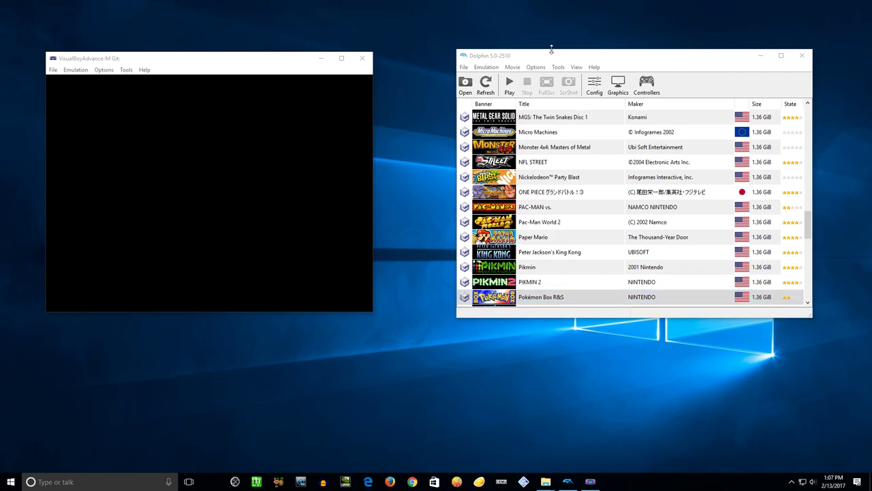
{"action": "left_click", "coordinate": [488, 298]}
{"action": "key", "text": "alt+Tab"}
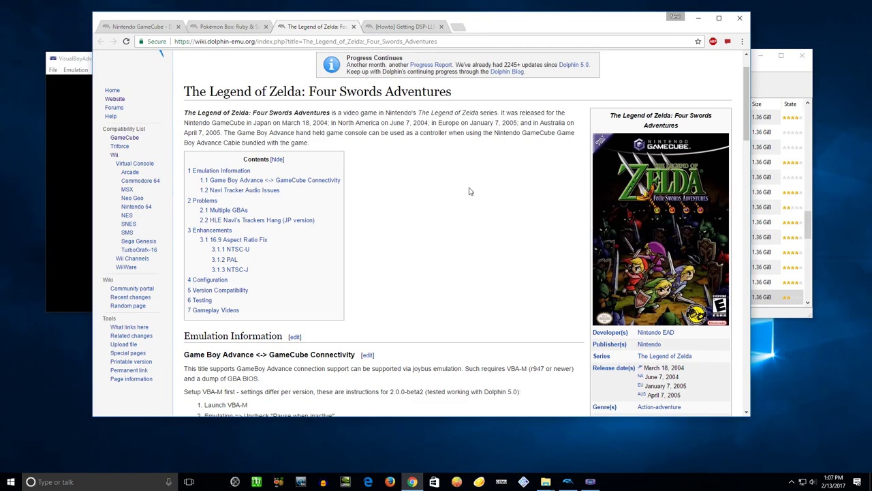
{"action": "left_click", "coordinate": [222, 42]}
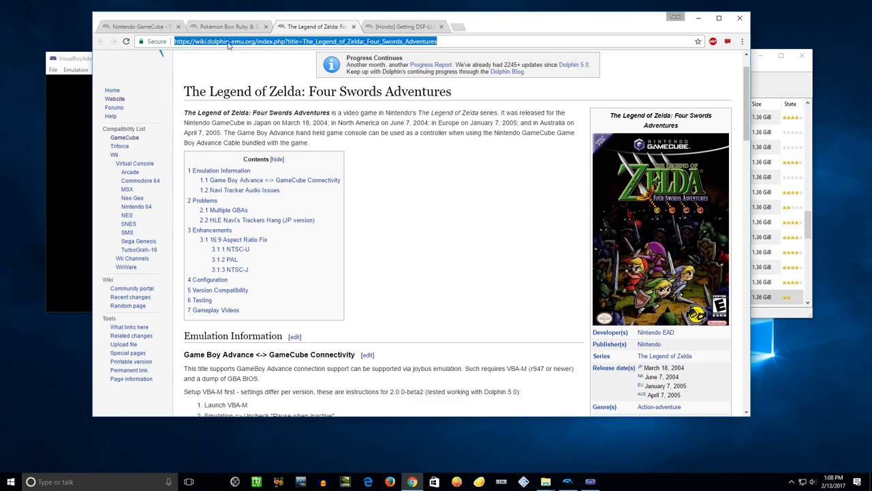
{"action": "left_click_drag", "start_coordinate": [184, 91], "coordinate": [453, 94]}
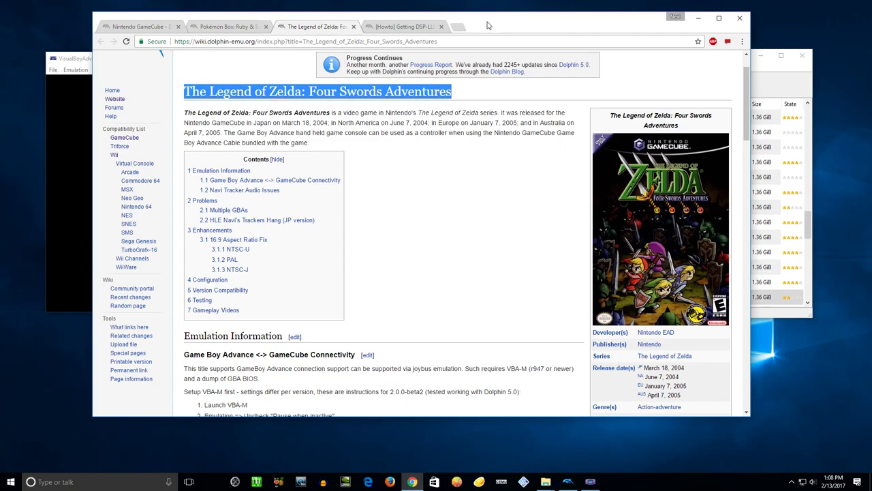
{"action": "scroll", "coordinate": [250, 111], "scroll_direction": "down", "scroll_amount": 3}
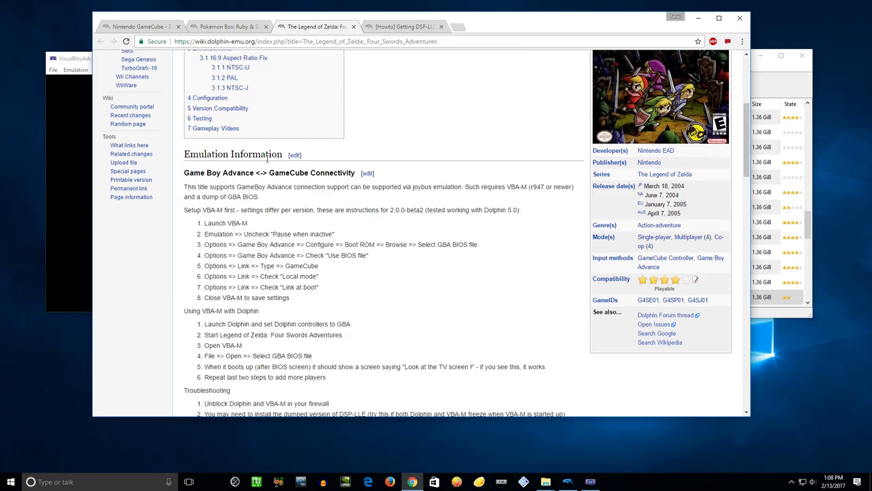
{"action": "left_click_drag", "start_coordinate": [192, 223], "coordinate": [332, 271]}
{"action": "scroll", "coordinate": [366, 220], "scroll_direction": "up", "scroll_amount": 2}
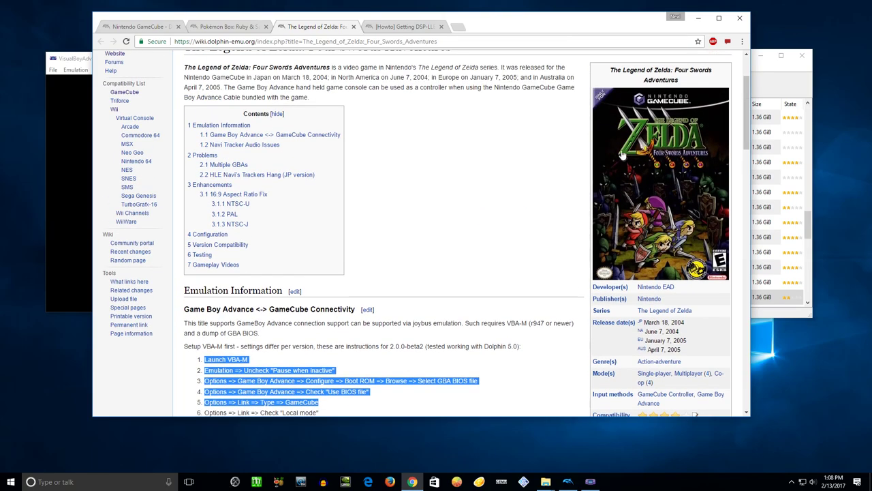
{"action": "scroll", "coordinate": [353, 168], "scroll_direction": "down", "scroll_amount": 3}
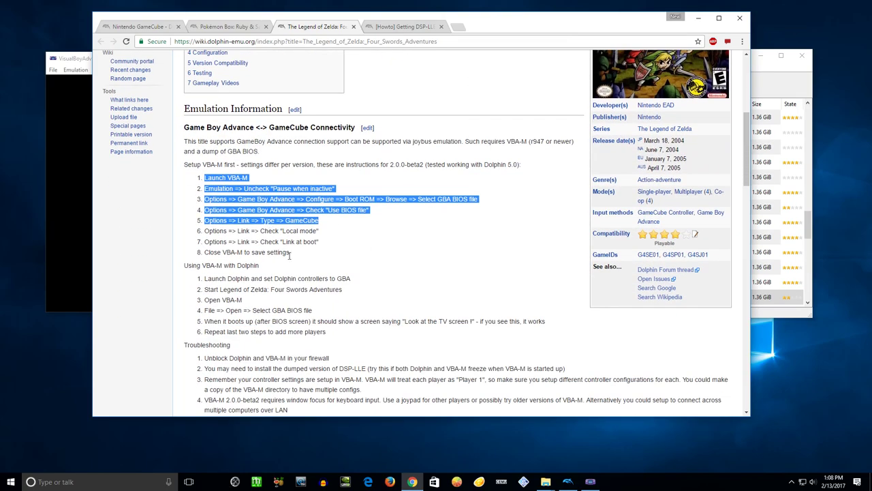
{"action": "scroll", "coordinate": [276, 286], "scroll_direction": "down", "scroll_amount": 1}
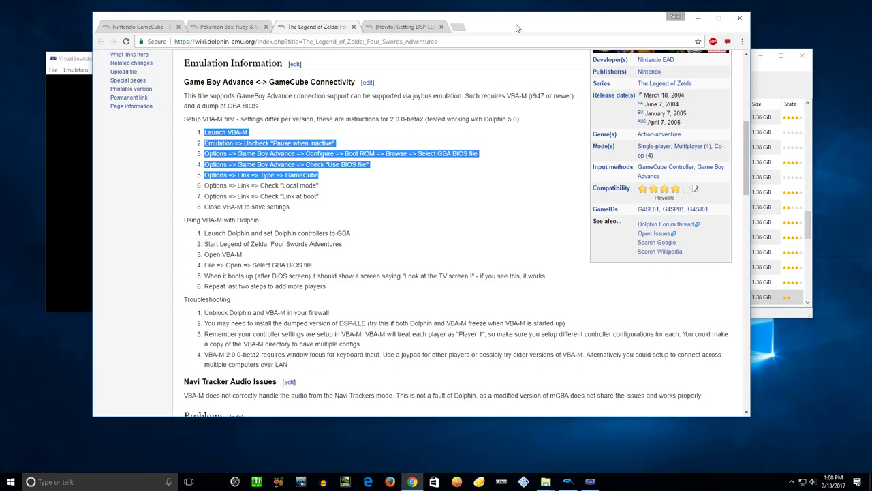
Bring the wiki page back into view and highlight the troubleshooting note about installing the dumped DSP-LLE.
{"action": "left_click", "coordinate": [698, 18]}
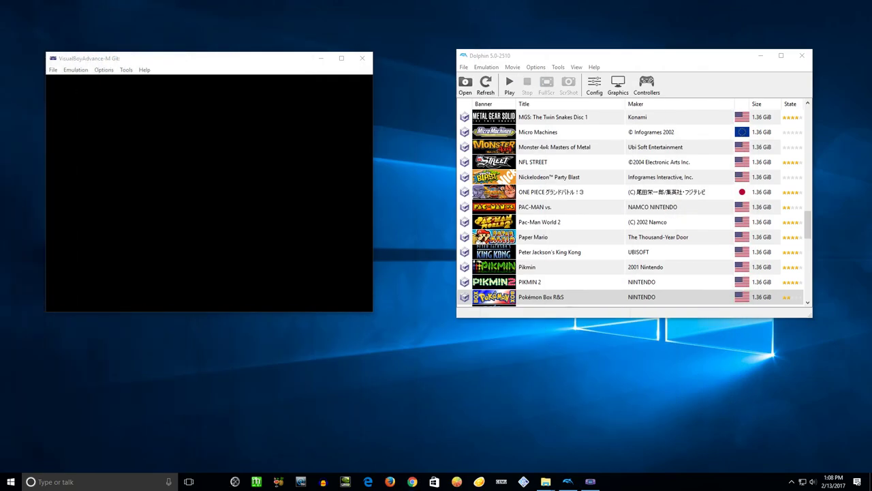
{"action": "left_click", "coordinate": [413, 482]}
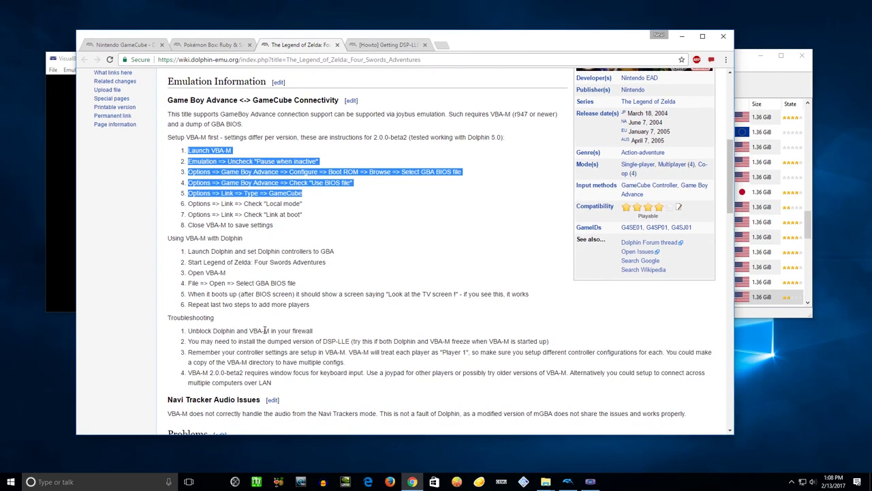
{"action": "left_click_drag", "start_coordinate": [189, 340], "coordinate": [551, 343]}
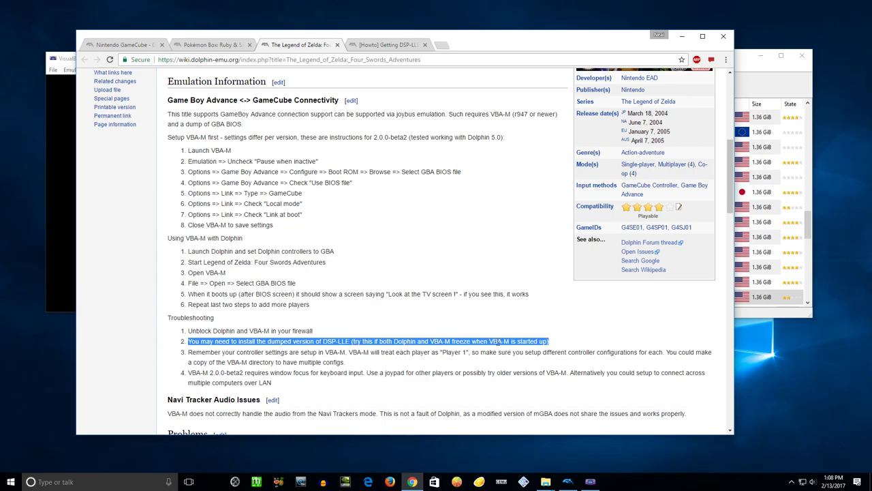
Open the forum thread about getting DSP-LLE dumps and read its introduction, requirements and dumping methods.
{"action": "left_click", "coordinate": [383, 45]}
{"action": "left_click", "coordinate": [367, 60]}
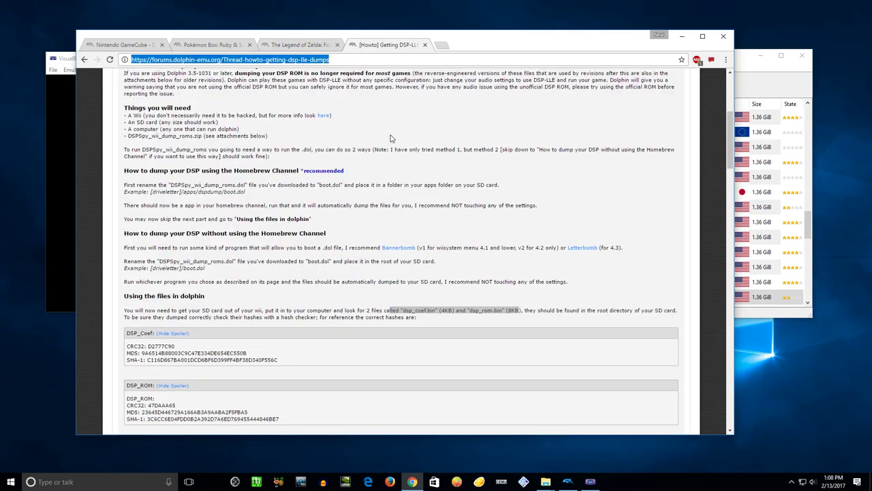
{"action": "scroll", "coordinate": [405, 191], "scroll_direction": "up", "scroll_amount": 4}
{"action": "left_click_drag", "start_coordinate": [159, 202], "coordinate": [365, 233]}
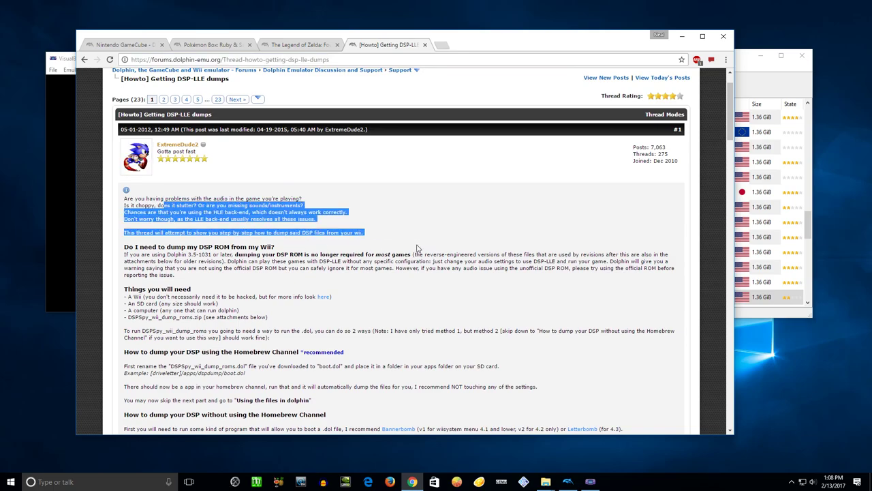
{"action": "scroll", "coordinate": [418, 249], "scroll_direction": "down", "scroll_amount": 2}
{"action": "left_click", "coordinate": [394, 120]}
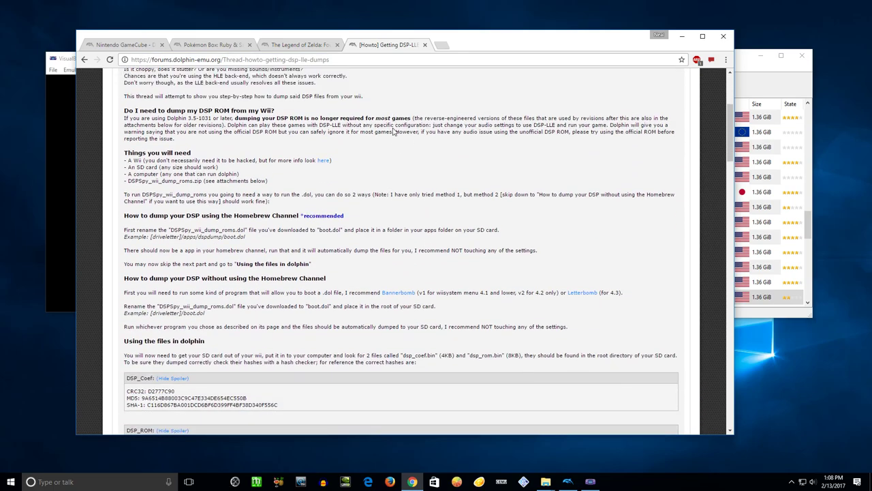
{"action": "scroll", "coordinate": [394, 131], "scroll_direction": "down", "scroll_amount": 1}
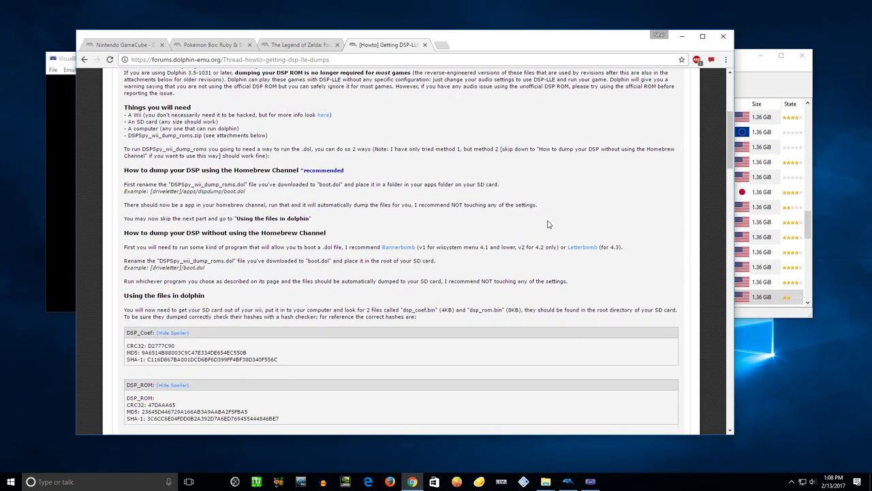
{"action": "scroll", "coordinate": [544, 232], "scroll_direction": "down", "scroll_amount": 1}
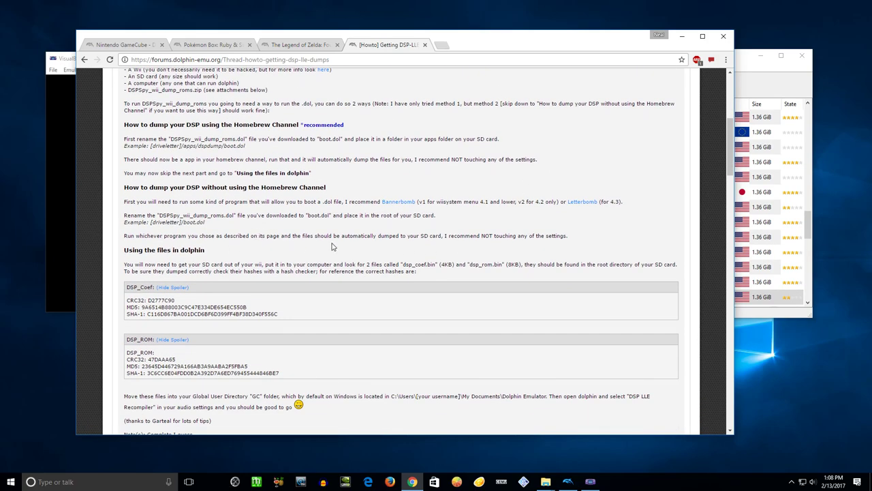
{"action": "scroll", "coordinate": [315, 247], "scroll_direction": "down", "scroll_amount": 1}
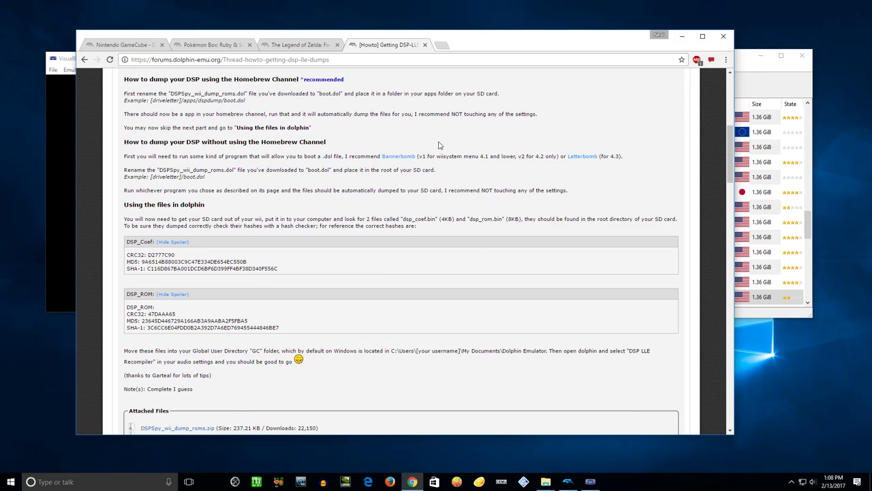
Examine which dumped DSP files the forum thread requires and which Dolphin user folder they belong in.
{"action": "left_click_drag", "start_coordinate": [366, 219], "coordinate": [430, 219]}
{"action": "left_click", "coordinate": [418, 218]}
{"action": "left_click_drag", "start_coordinate": [506, 219], "coordinate": [448, 219]}
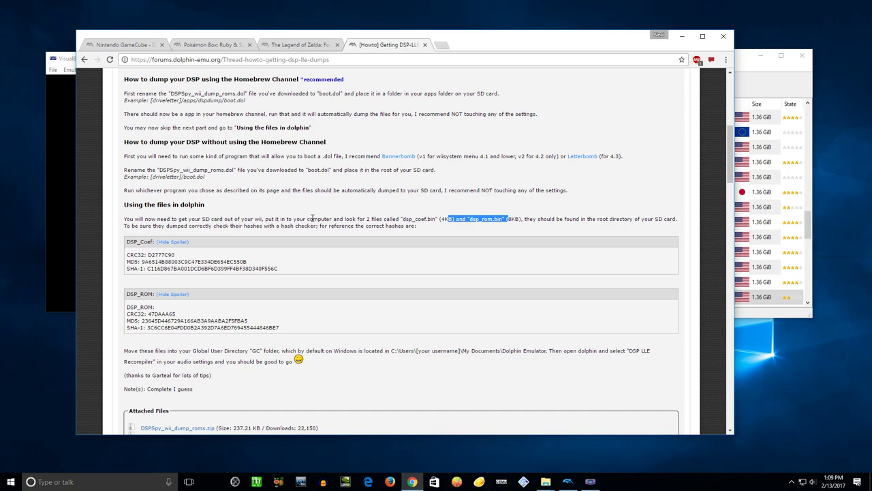
{"action": "scroll", "coordinate": [371, 250], "scroll_direction": "down", "scroll_amount": 3}
{"action": "left_click_drag", "start_coordinate": [492, 259], "coordinate": [563, 260]}
{"action": "left_click_drag", "start_coordinate": [245, 260], "coordinate": [311, 256]}
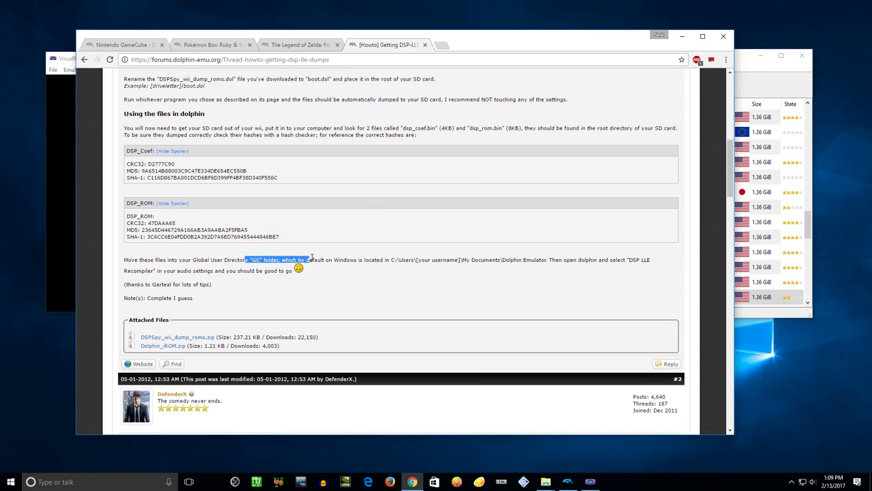
{"action": "left_click", "coordinate": [250, 260]}
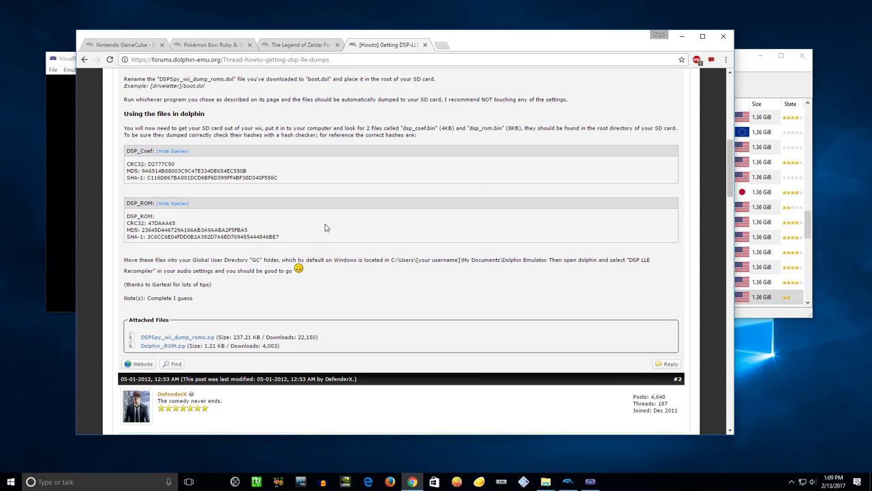
Switch to Dolphin, check the DSP emulator engine in its audio configuration, and close the configuration.
{"action": "left_click", "coordinate": [739, 83]}
{"action": "left_click", "coordinate": [603, 91]}
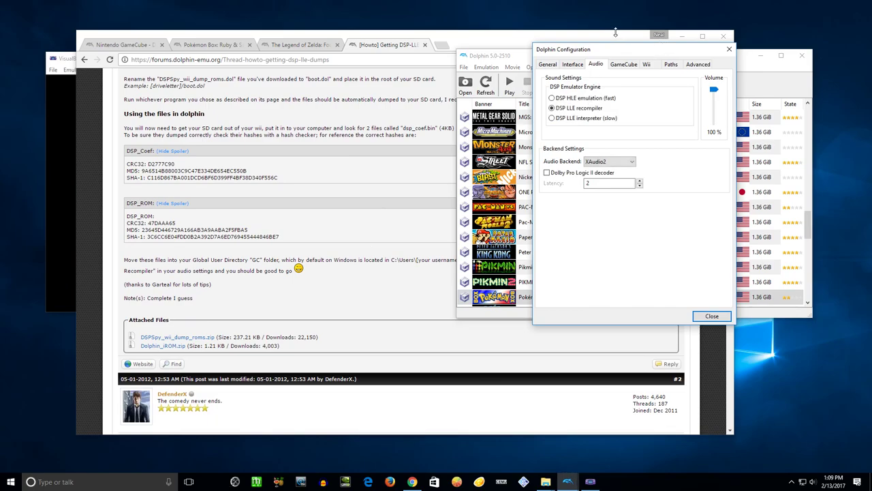
{"action": "left_click", "coordinate": [616, 32]}
{"action": "left_click", "coordinate": [412, 482]}
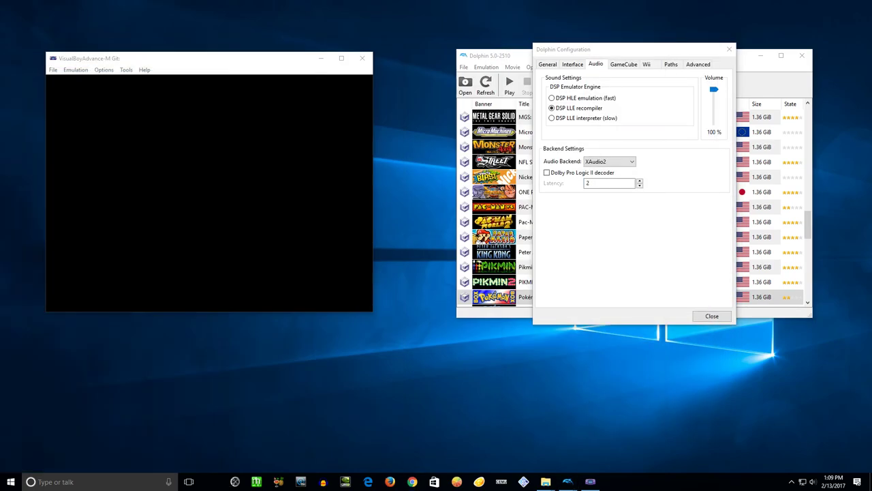
{"action": "left_click", "coordinate": [596, 68]}
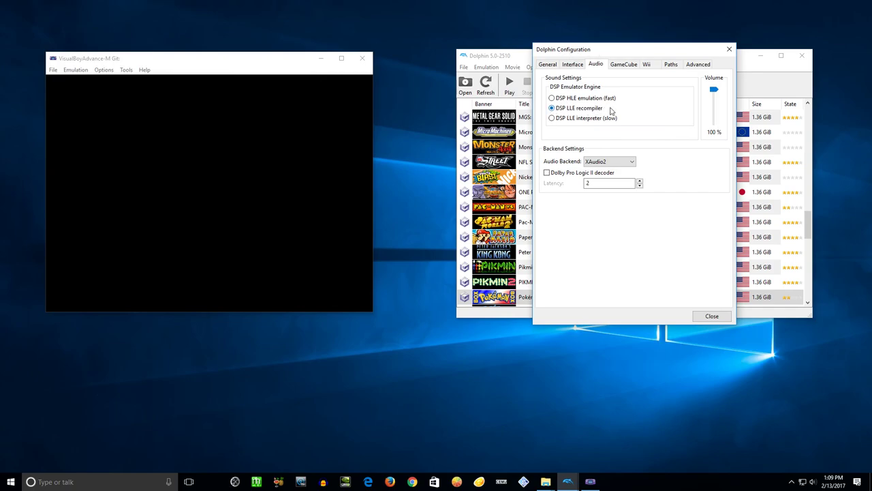
{"action": "left_click", "coordinate": [713, 317]}
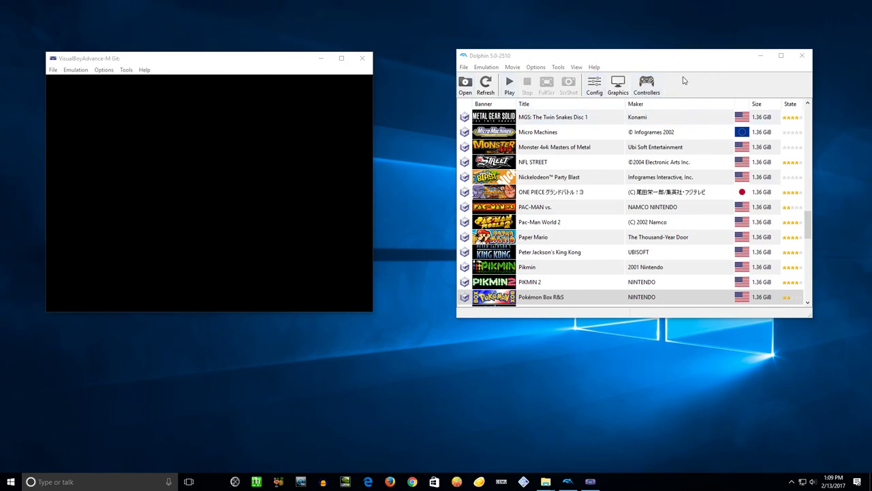
Switch to VisualBoyAdvance-M and turn off pausing the emulation when inactive.
{"action": "left_click", "coordinate": [84, 71]}
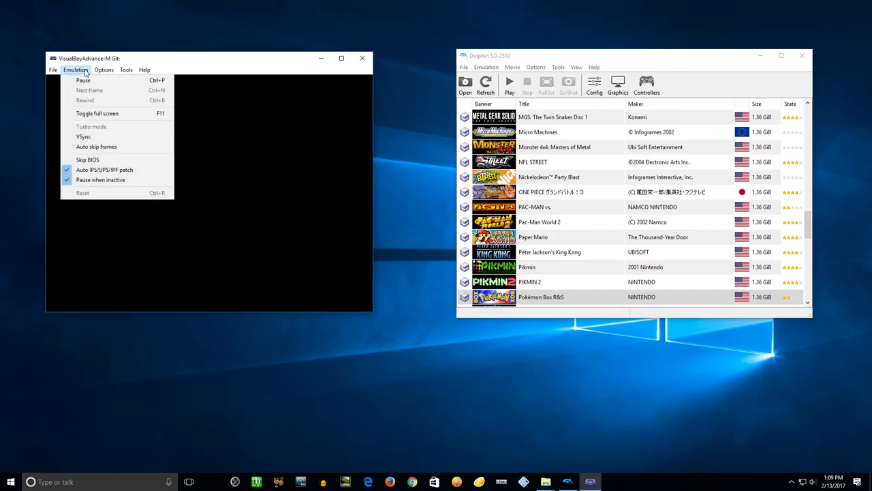
{"action": "left_click", "coordinate": [101, 181]}
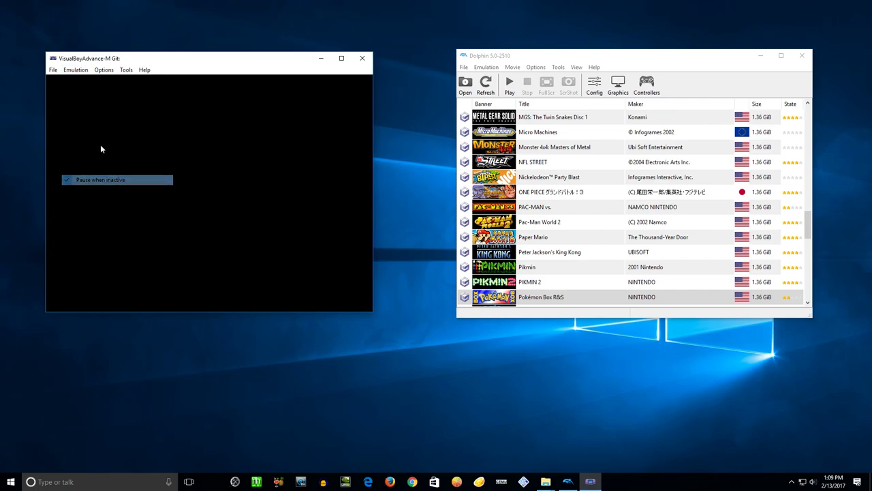
{"action": "left_click", "coordinate": [68, 70]}
Set the Game Boy Advance boot ROM to gba_bios.bin from the VBA-M for Dolphin folder and confirm the settings.
{"action": "mouse_move", "coordinate": [109, 68]}
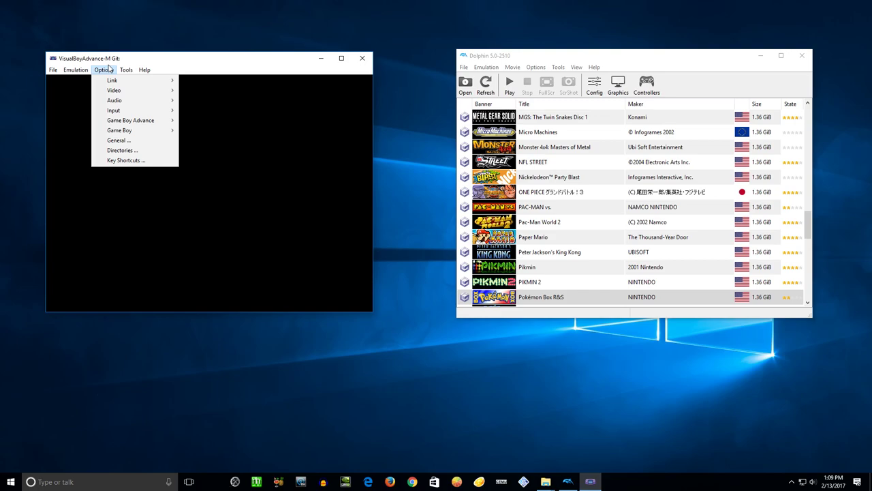
{"action": "mouse_move", "coordinate": [124, 123]}
{"action": "left_click", "coordinate": [206, 120]}
{"action": "left_click", "coordinate": [79, 40]}
{"action": "left_click", "coordinate": [284, 58]}
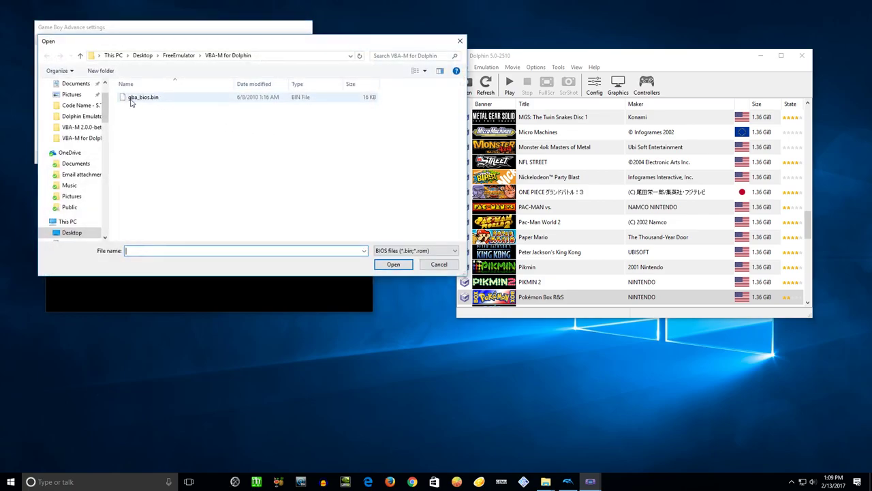
{"action": "left_click", "coordinate": [153, 101]}
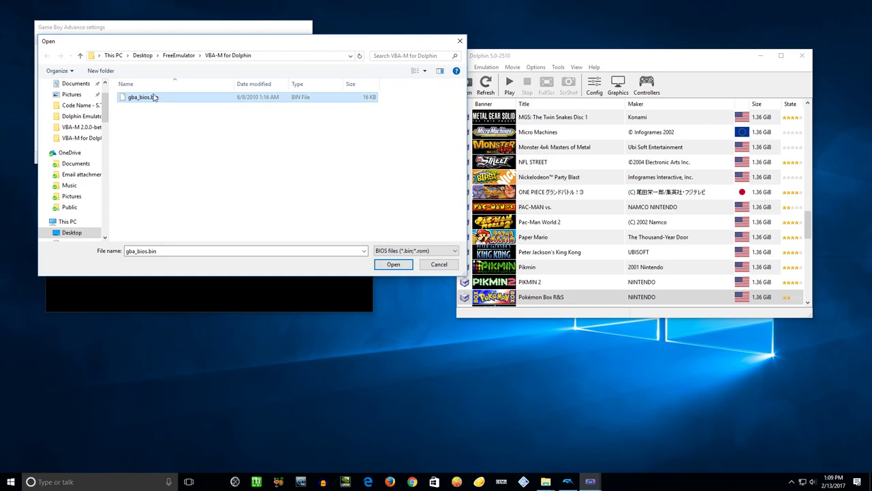
{"action": "left_click", "coordinate": [393, 264]}
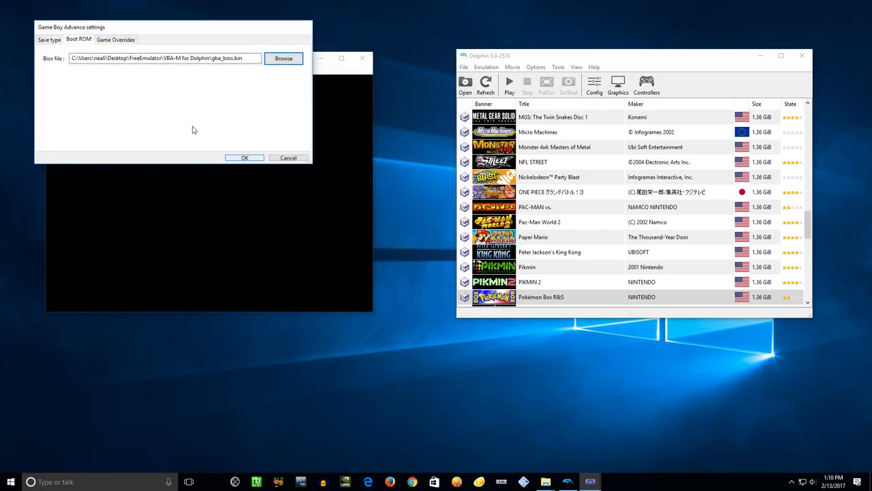
{"action": "left_click", "coordinate": [243, 157]}
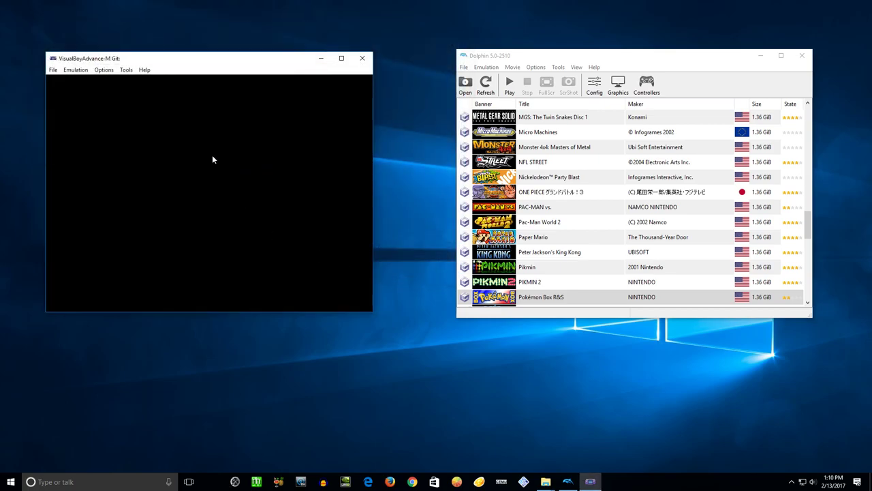
Enable the use of the BIOS file for Game Boy Advance emulation.
{"action": "left_click", "coordinate": [105, 70]}
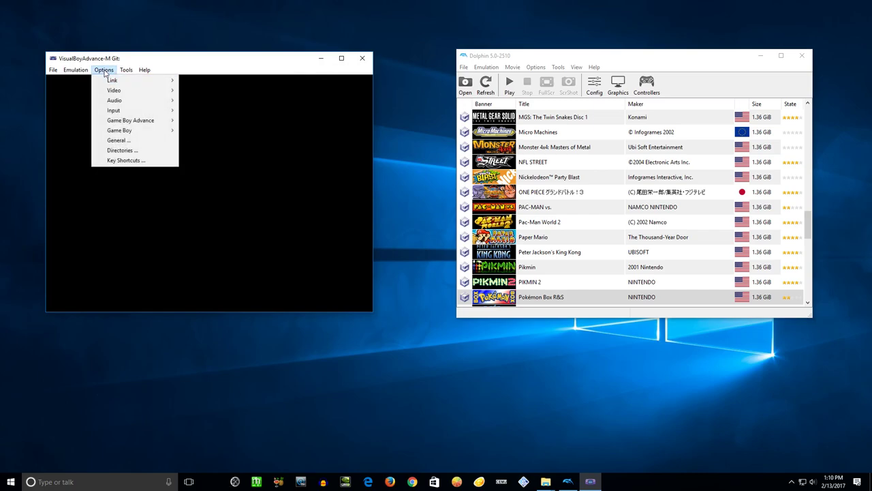
{"action": "mouse_move", "coordinate": [143, 122]}
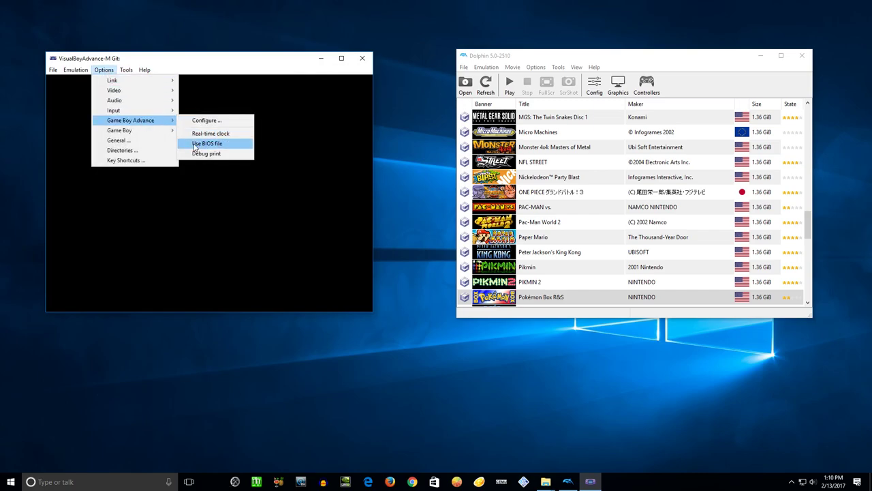
{"action": "left_click", "coordinate": [198, 144]}
Set the VisualBoyAdvance-M link type to GameCube.
{"action": "left_click", "coordinate": [104, 71]}
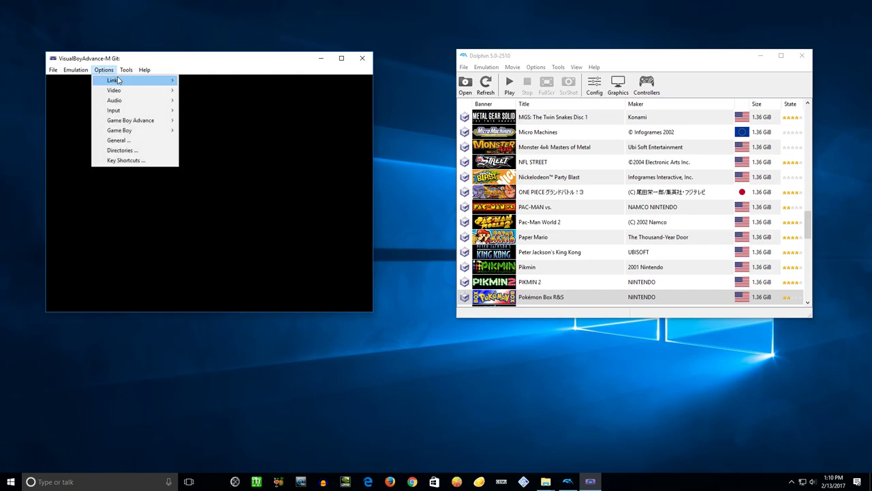
{"action": "mouse_move", "coordinate": [118, 80]}
{"action": "mouse_move", "coordinate": [204, 91]}
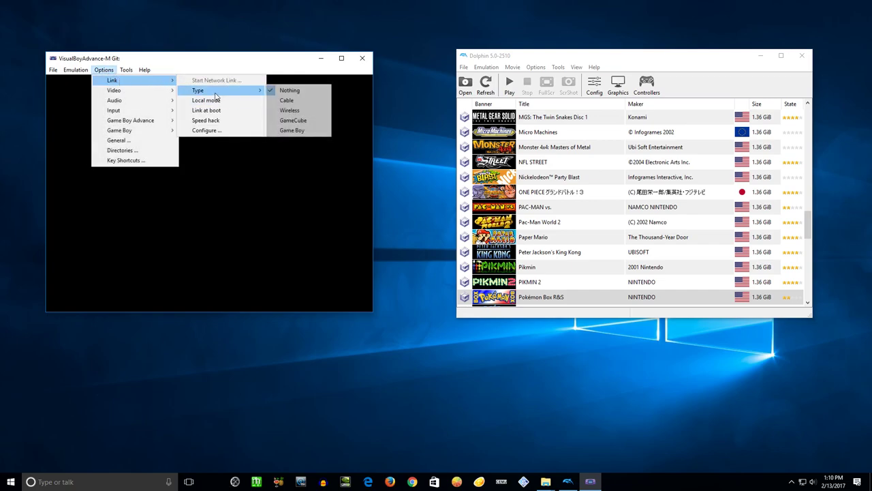
{"action": "left_click", "coordinate": [297, 120]}
Enable the local mode and link at boot settings for the emulator's link.
{"action": "left_click", "coordinate": [95, 72]}
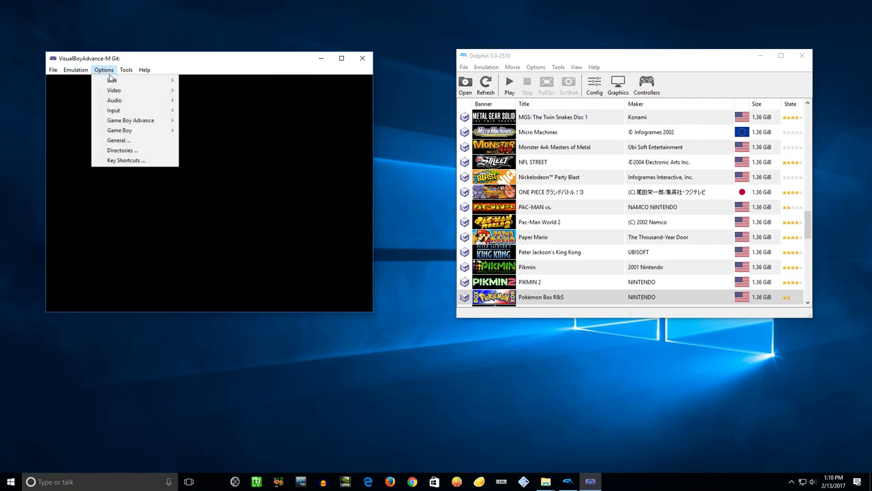
{"action": "mouse_move", "coordinate": [117, 80]}
{"action": "left_click", "coordinate": [195, 102]}
{"action": "left_click", "coordinate": [104, 70]}
{"action": "mouse_move", "coordinate": [116, 81]}
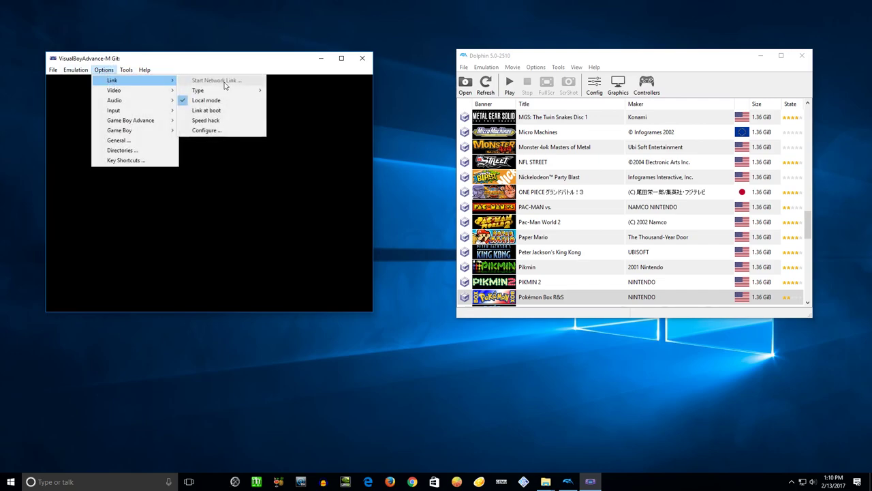
{"action": "left_click", "coordinate": [205, 110]}
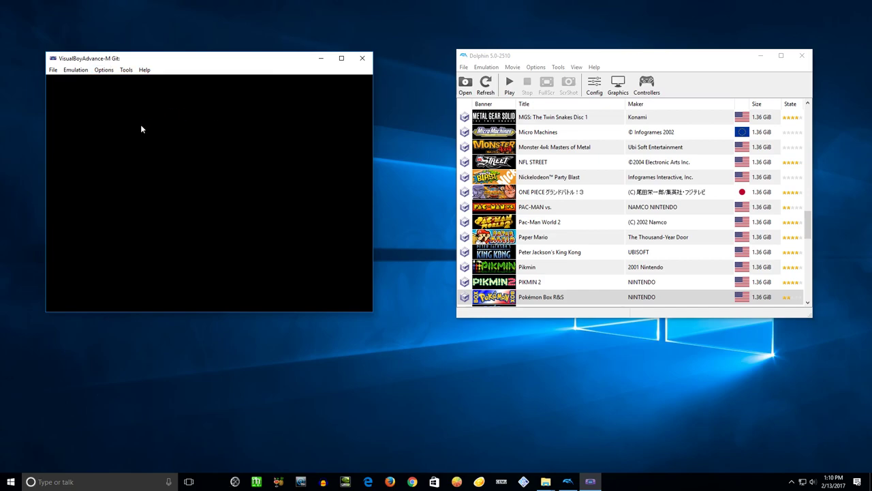
Close VisualBoyAdvance-M and bring the Dolphin window back into view on the desktop.
{"action": "left_click", "coordinate": [362, 58]}
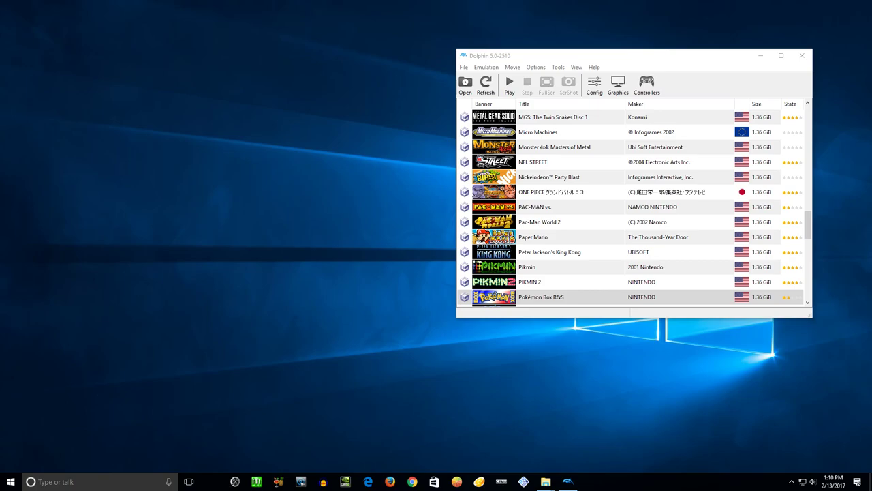
{"action": "key", "text": "super+d"}
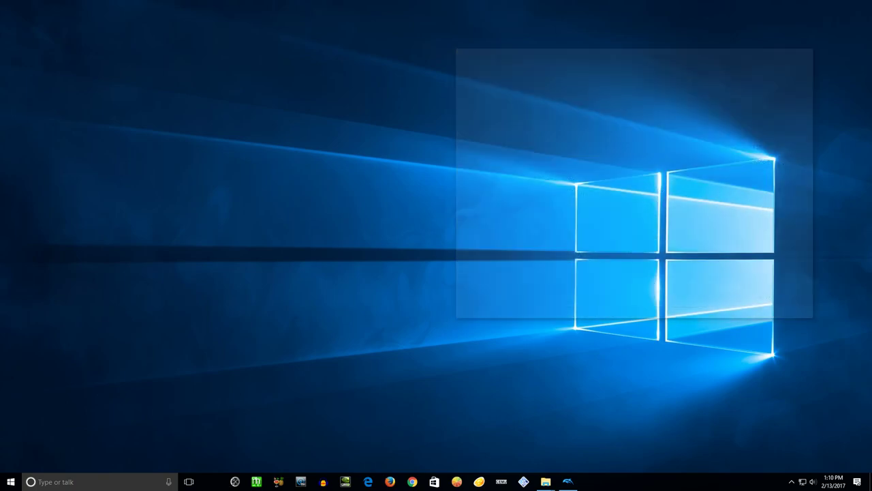
{"action": "key", "text": "super+d"}
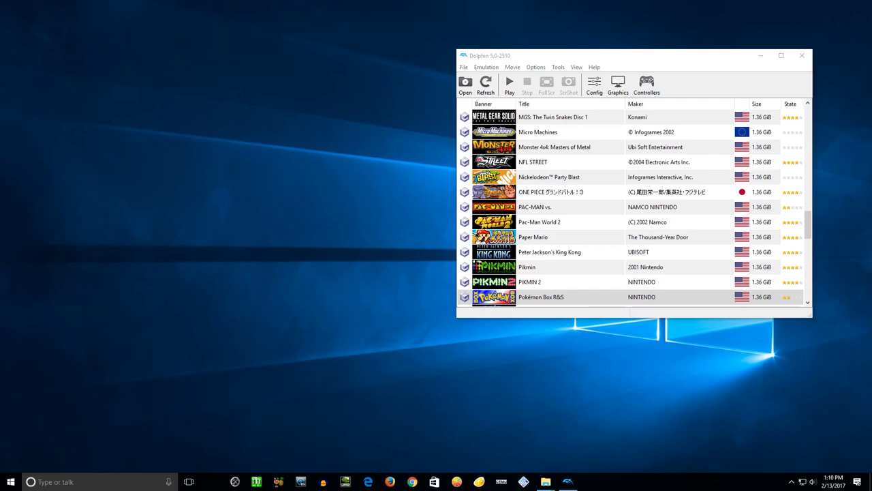
Set GameCube controller Port 2 to GBA in Dolphin's controller configuration.
{"action": "left_click", "coordinate": [769, 86]}
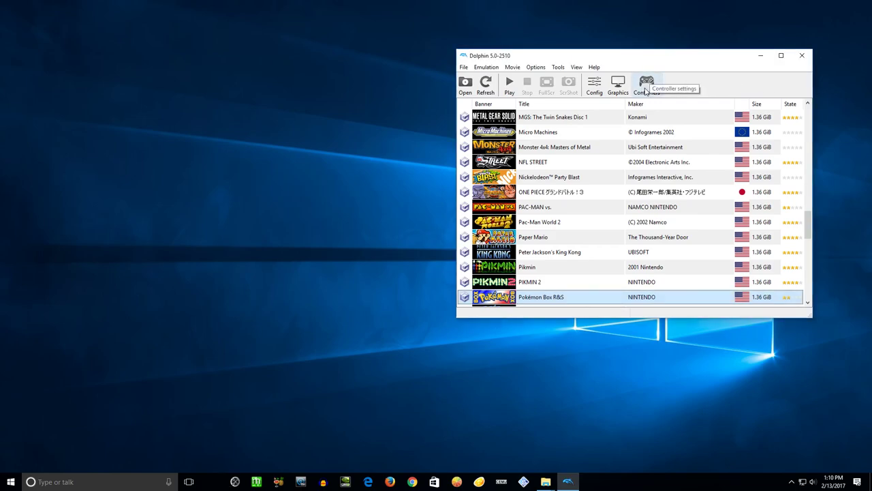
{"action": "left_click", "coordinate": [645, 91]}
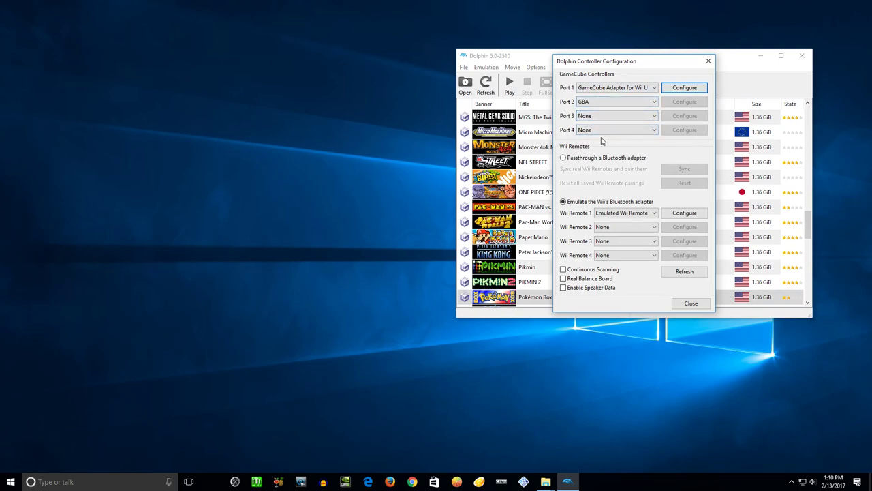
{"action": "left_click", "coordinate": [588, 104]}
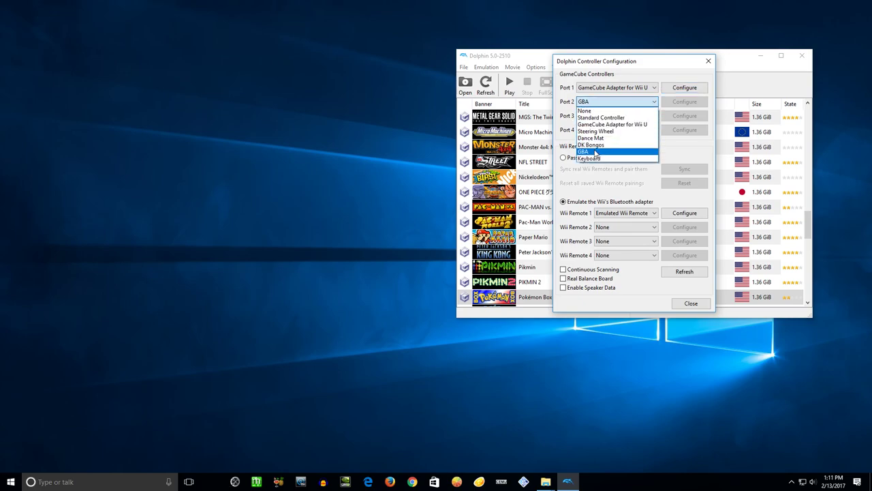
{"action": "left_click", "coordinate": [596, 153]}
Set GameCube controller Port 1 to GameCube Adapter for Wii U and close the controller configuration.
{"action": "left_click", "coordinate": [603, 89]}
{"action": "left_click", "coordinate": [603, 91]}
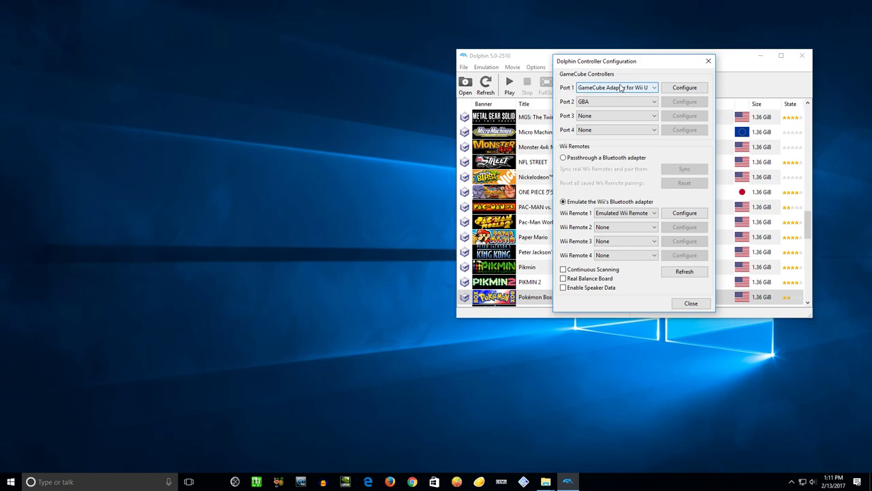
{"action": "left_click", "coordinate": [619, 92]}
{"action": "left_click", "coordinate": [611, 90]}
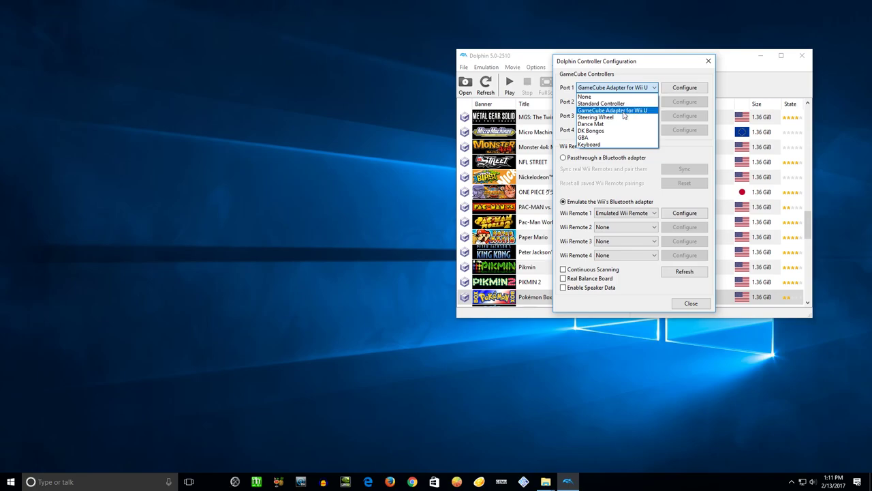
{"action": "left_click", "coordinate": [623, 111]}
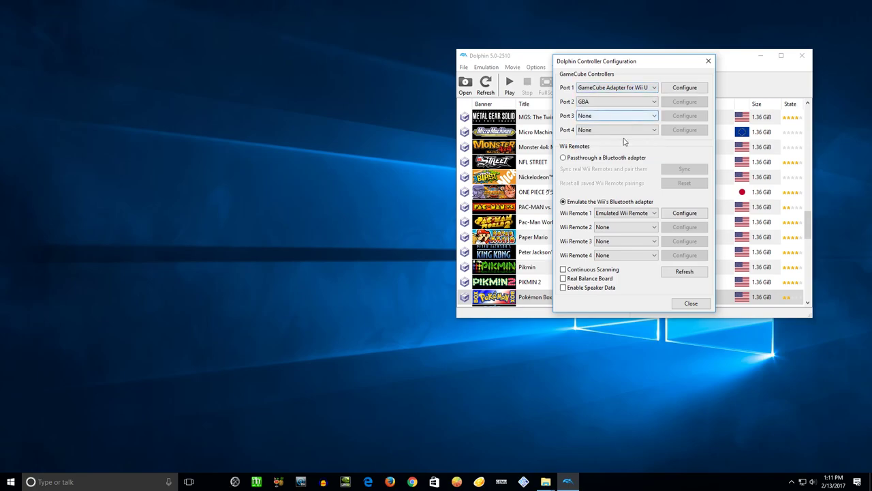
{"action": "left_click", "coordinate": [690, 304]}
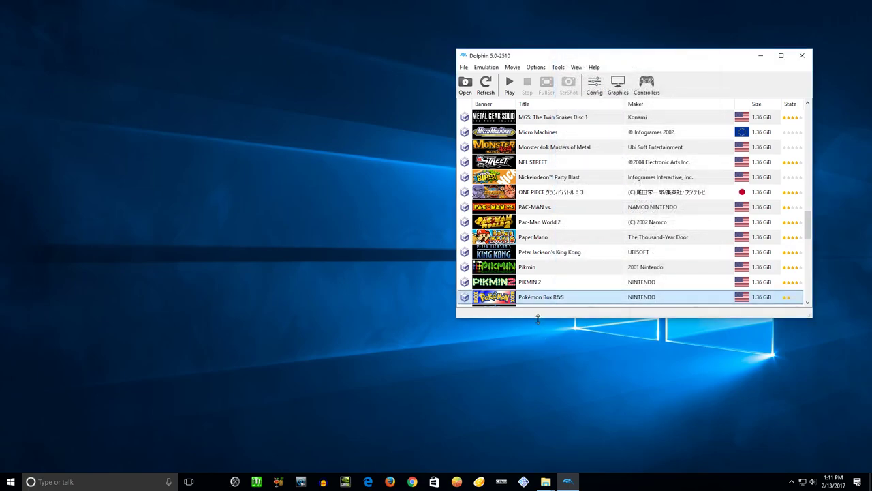
Launch Pokémon Box R&S in Dolphin and choose Go to Adventure from its title screen.
{"action": "double_click", "coordinate": [528, 297]}
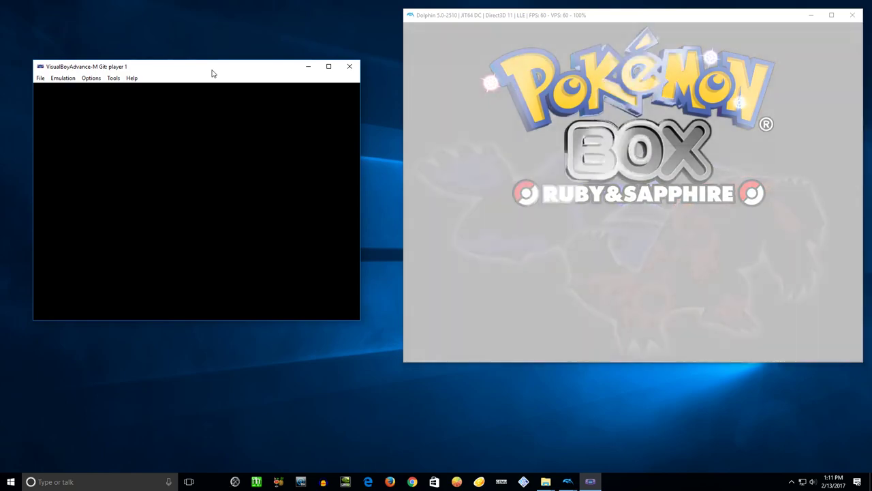
{"action": "left_click_drag", "start_coordinate": [214, 74], "coordinate": [218, 70]}
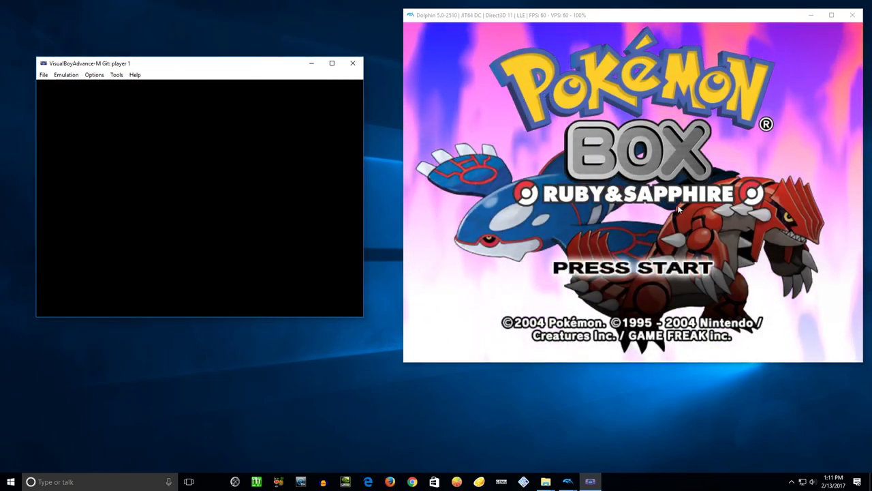
{"action": "left_click", "coordinate": [666, 233]}
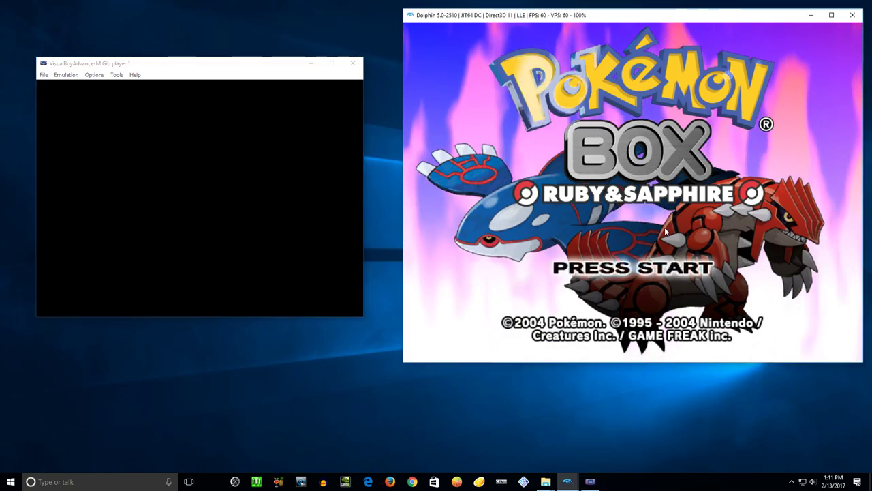
{"action": "key", "text": "Return"}
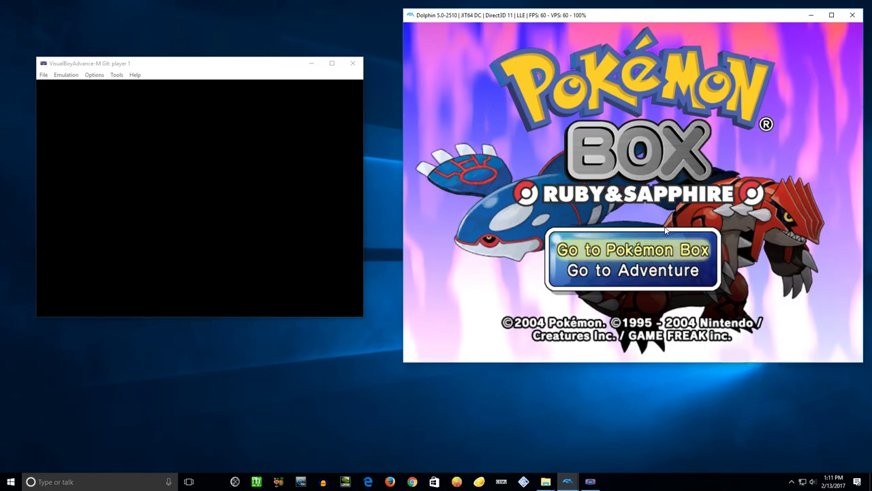
{"action": "key", "text": "Down"}
{"action": "key", "text": "Return"}
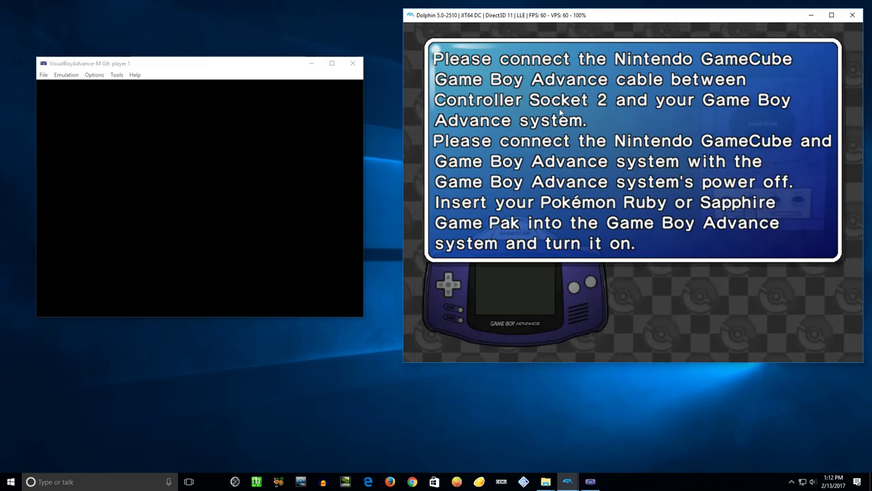
Switch to VisualBoyAdvance-M and load the Pokemon Ruby (USA).zip ROM from the VBA-M for Dolphin folder.
{"action": "left_click", "coordinate": [42, 75]}
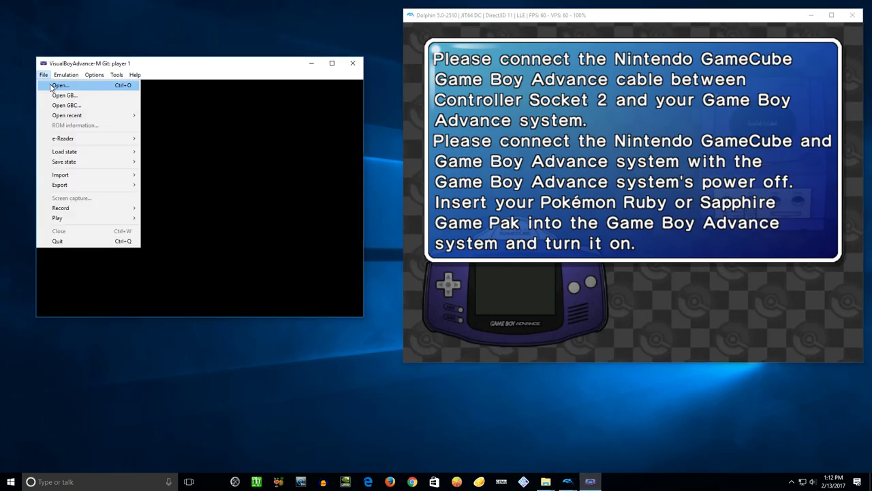
{"action": "left_click", "coordinate": [54, 86]}
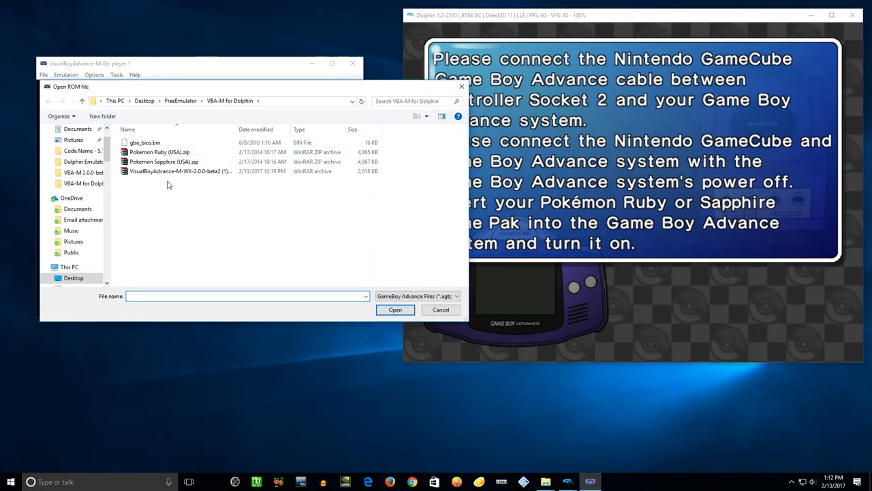
{"action": "left_click", "coordinate": [174, 153]}
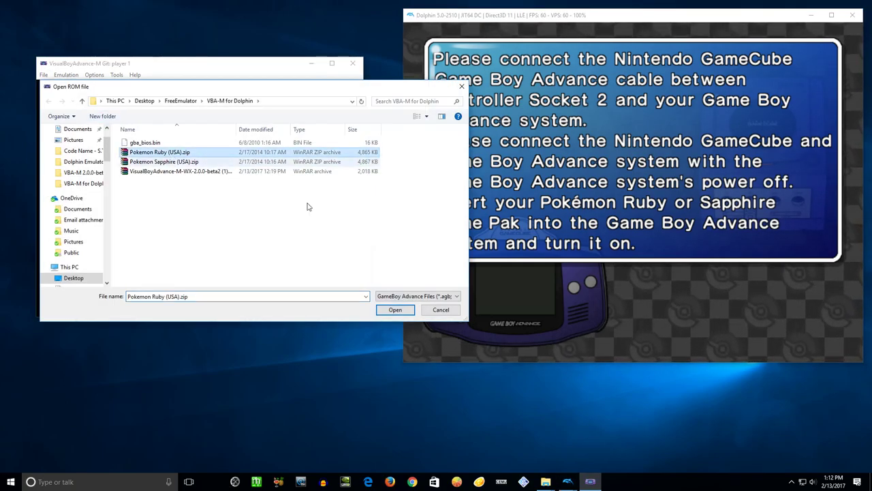
{"action": "left_click", "coordinate": [392, 312]}
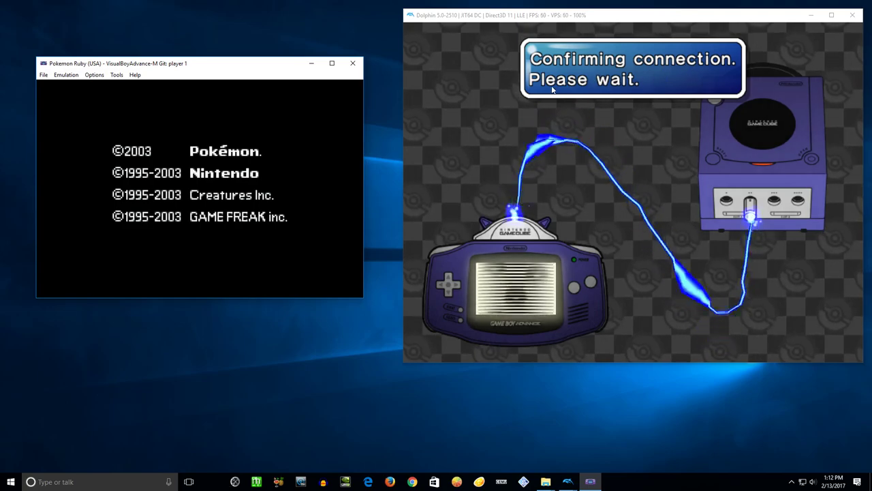
Check the volume in the VisualBoyAdvance-M sound settings and confirm the dialog.
{"action": "left_click", "coordinate": [97, 77]}
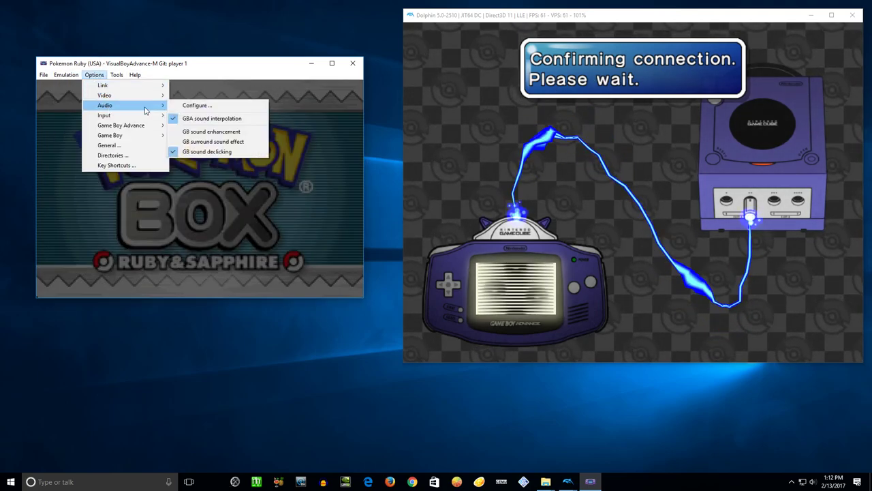
{"action": "left_click", "coordinate": [195, 107]}
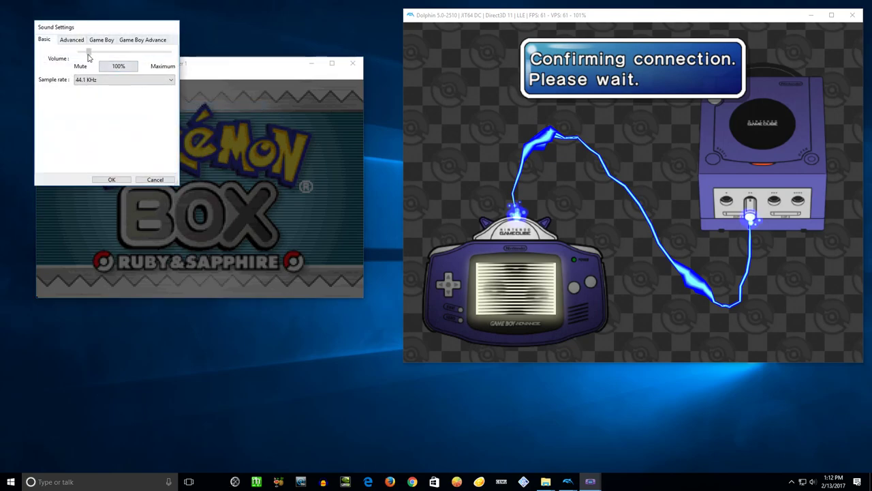
{"action": "left_click", "coordinate": [112, 180]}
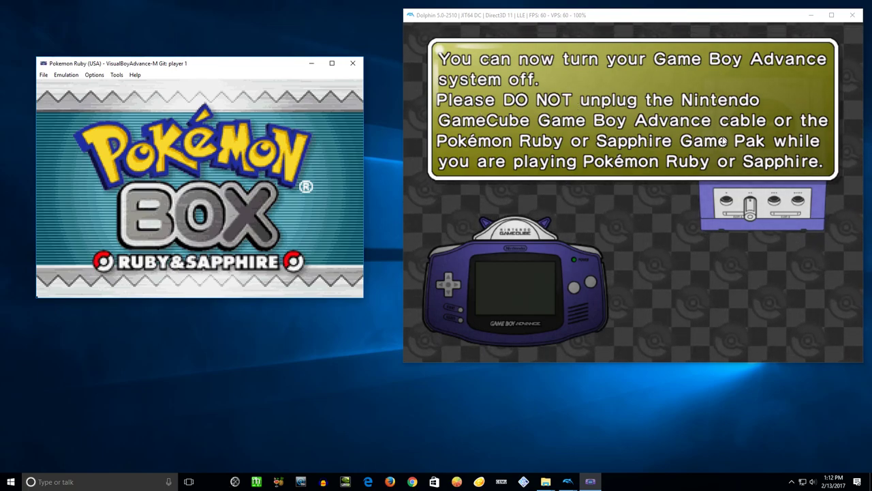
Switch to the Dolphin game window, bring up the in-game options and choose Continue to return to the game.
{"action": "left_click", "coordinate": [612, 192]}
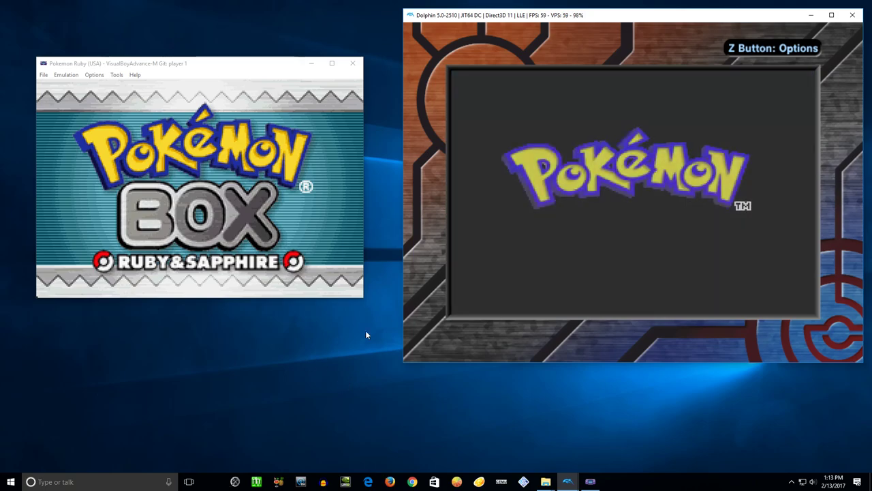
{"action": "key", "text": "d"}
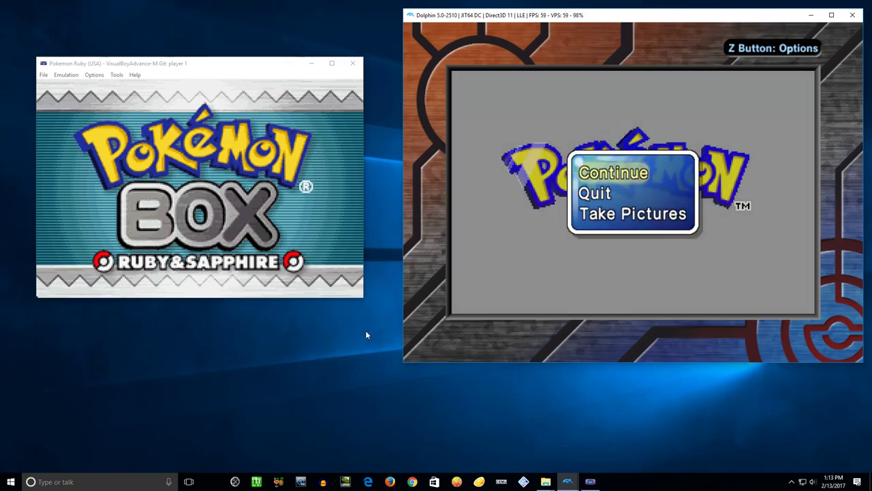
{"action": "key", "text": "Down"}
{"action": "key", "text": "Down"}
{"action": "key", "text": "Down"}
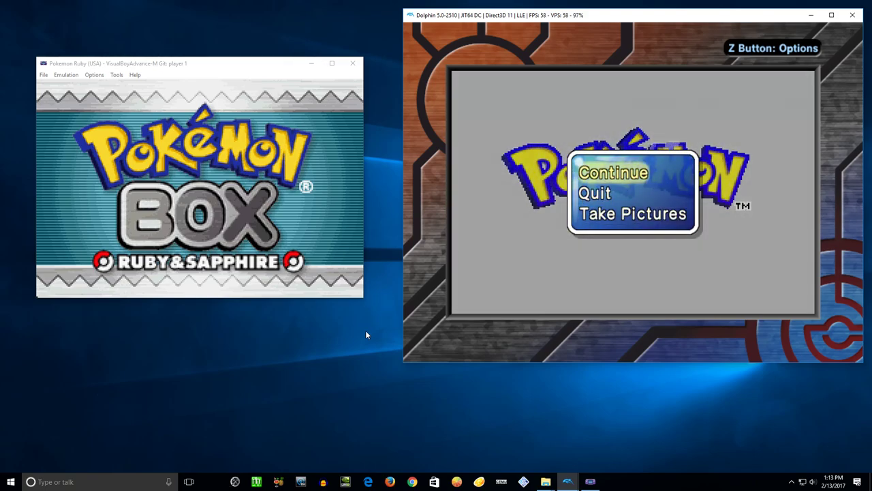
{"action": "key", "text": "x"}
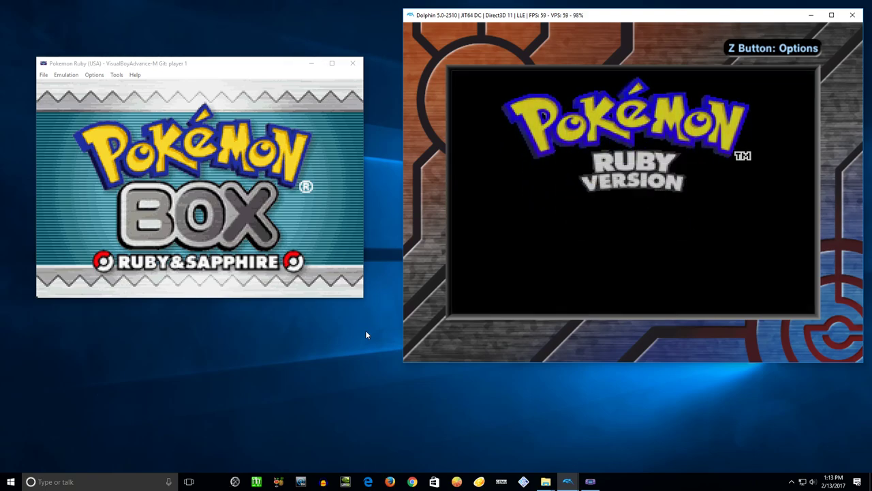
Proceed past the Pokémon Ruby title screen and choose New Game.
{"action": "key", "text": "Return"}
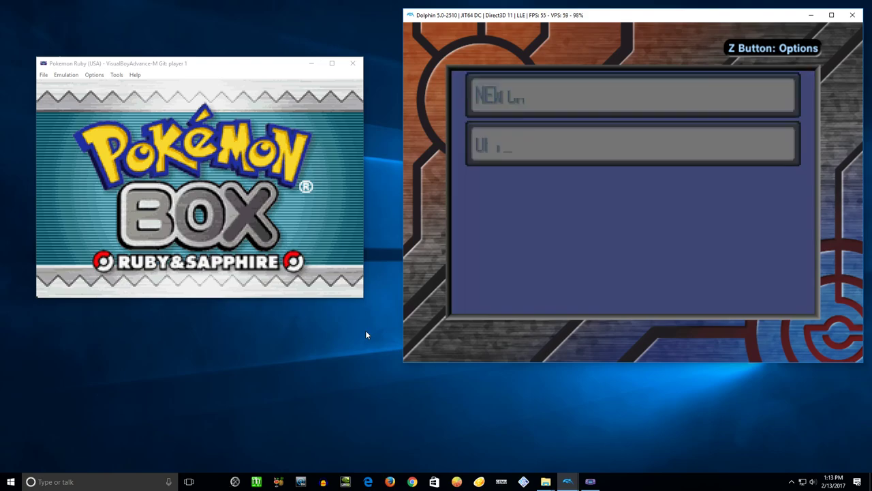
{"action": "key", "text": "x"}
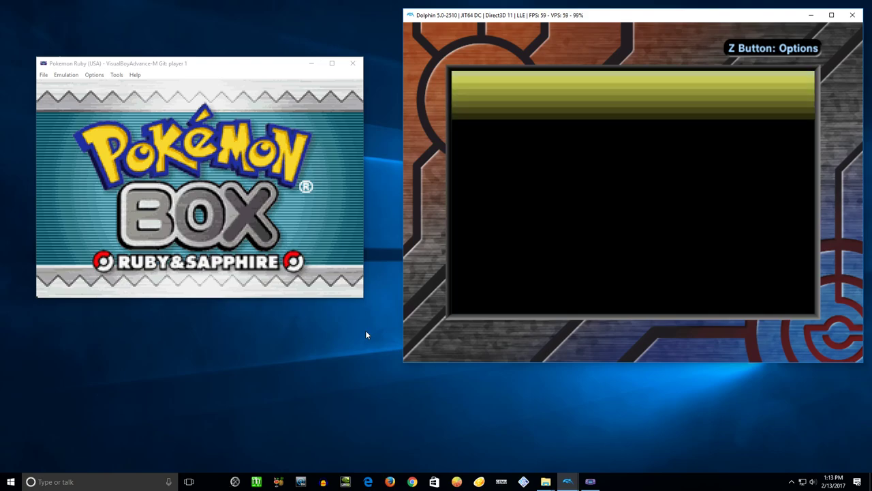